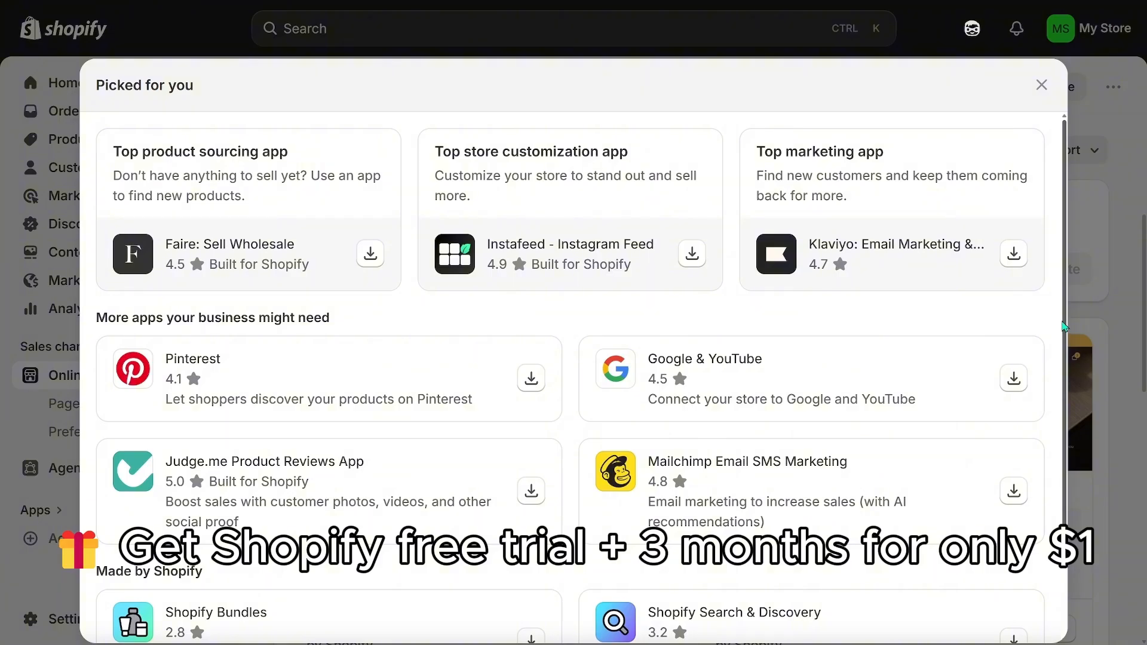
pyautogui.scroll(-2, 1058, 299)
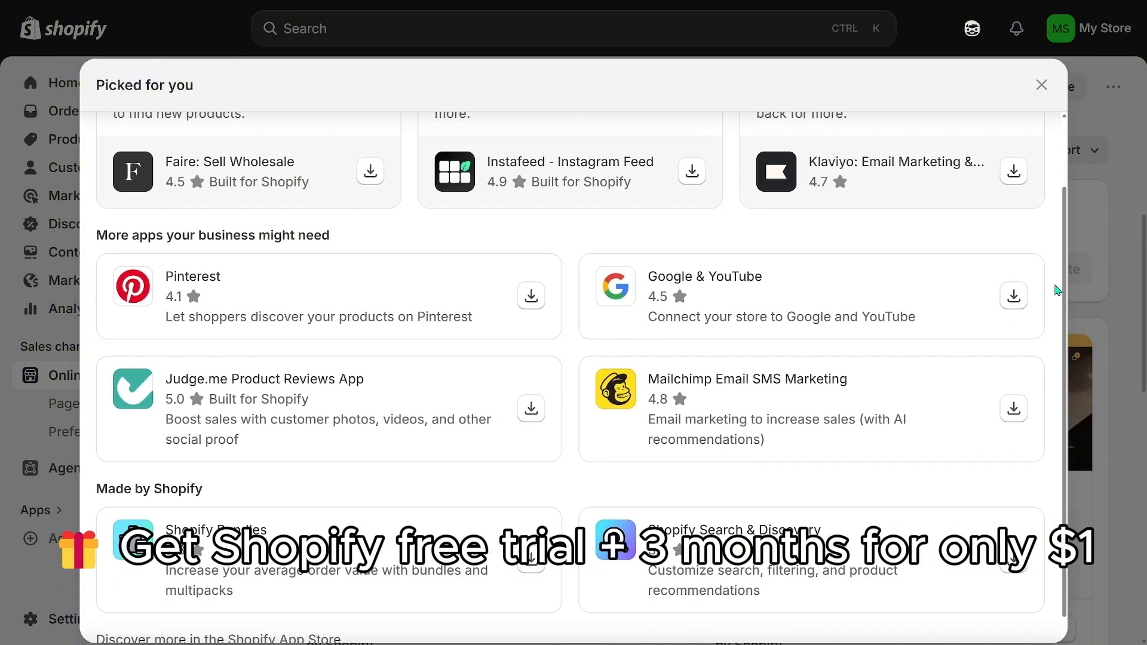
pyautogui.scroll(2, 1058, 290)
pyautogui.scroll(-2, 1059, 290)
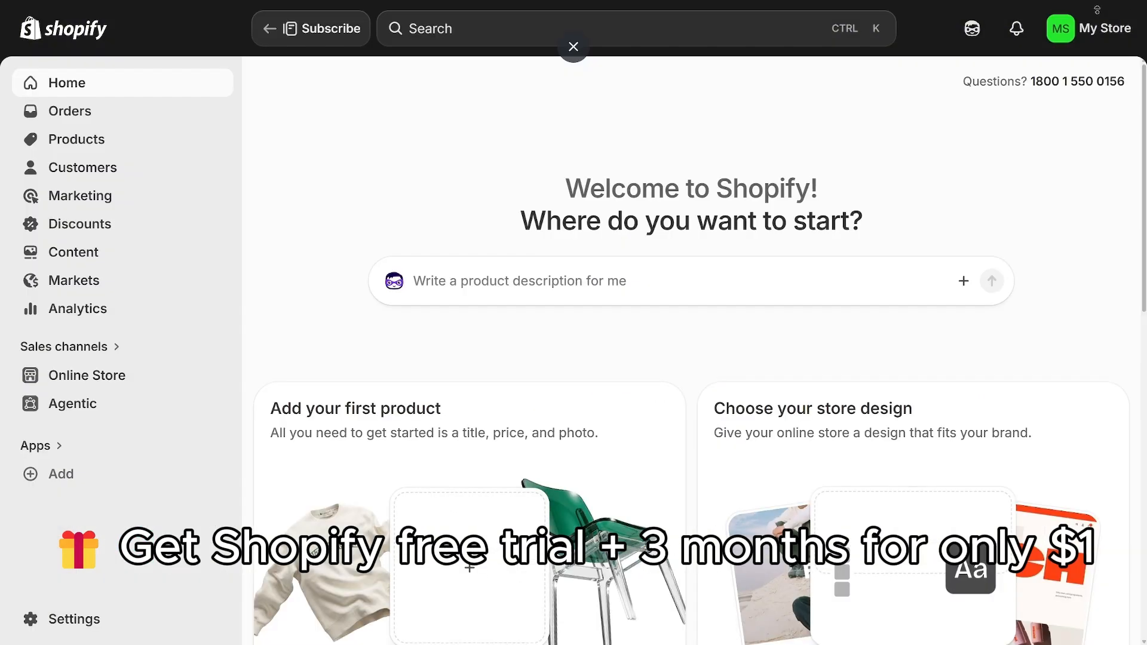
pyautogui.scroll(-4, 1111, 170)
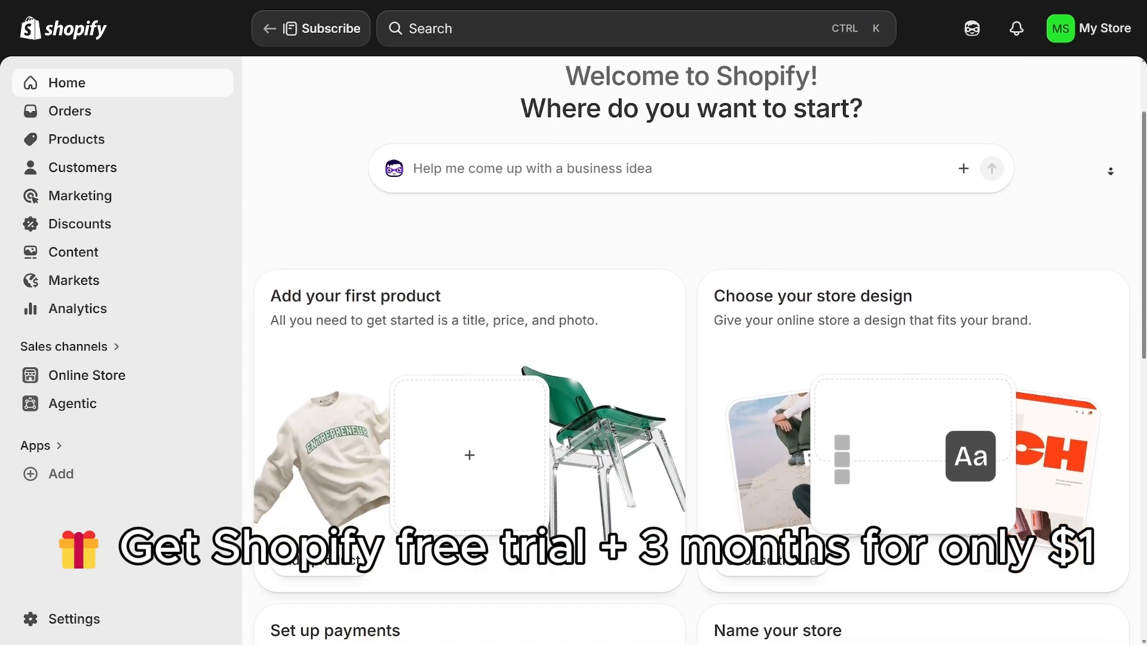
pyautogui.scroll(-1, 1110, 171)
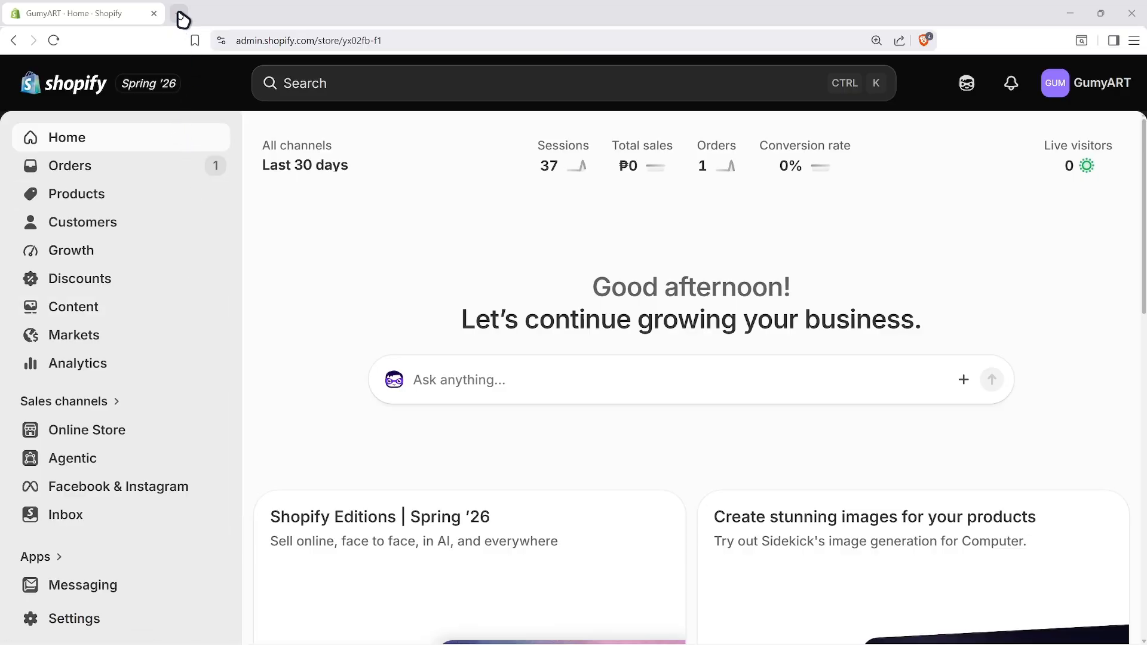
# - Find Google Search Console through a web search in a new tab, enter it, and start adding a new property
pyautogui.click(179, 13)
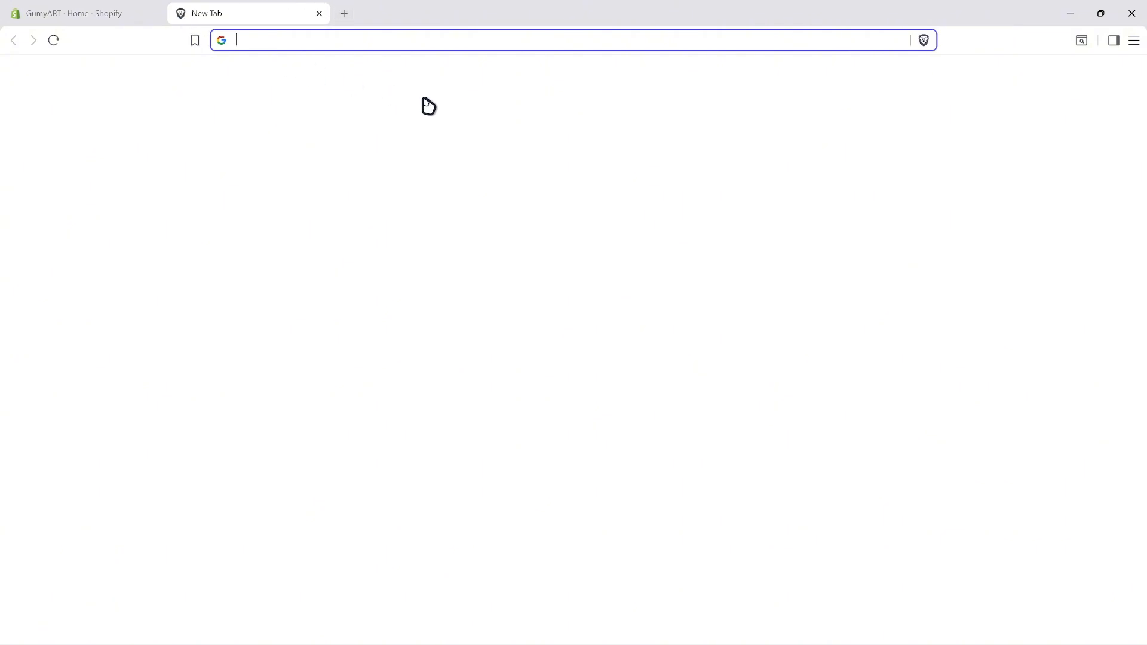
pyautogui.write('googel sea')
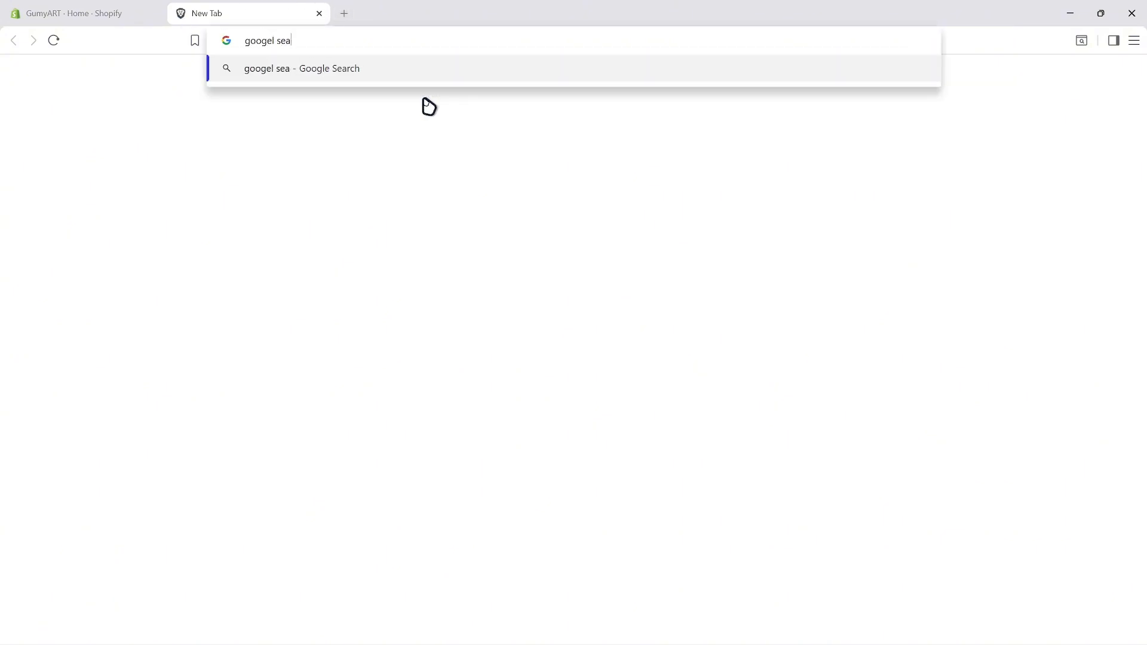
pyautogui.write('rch console')
pyautogui.press('Return')
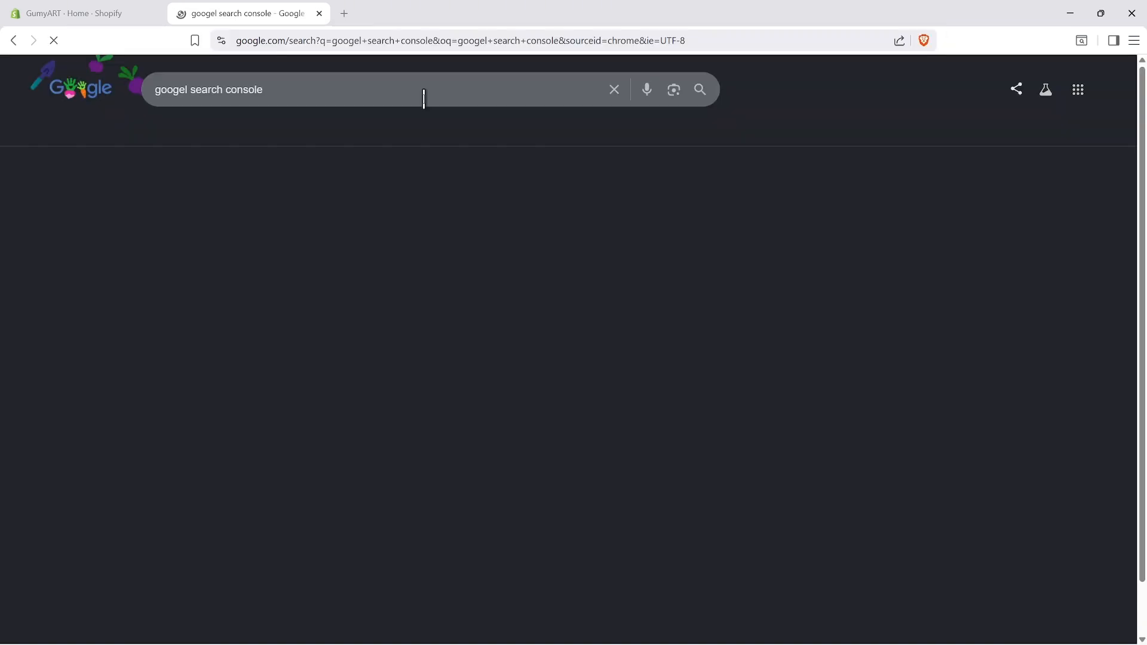
pyautogui.click(226, 247)
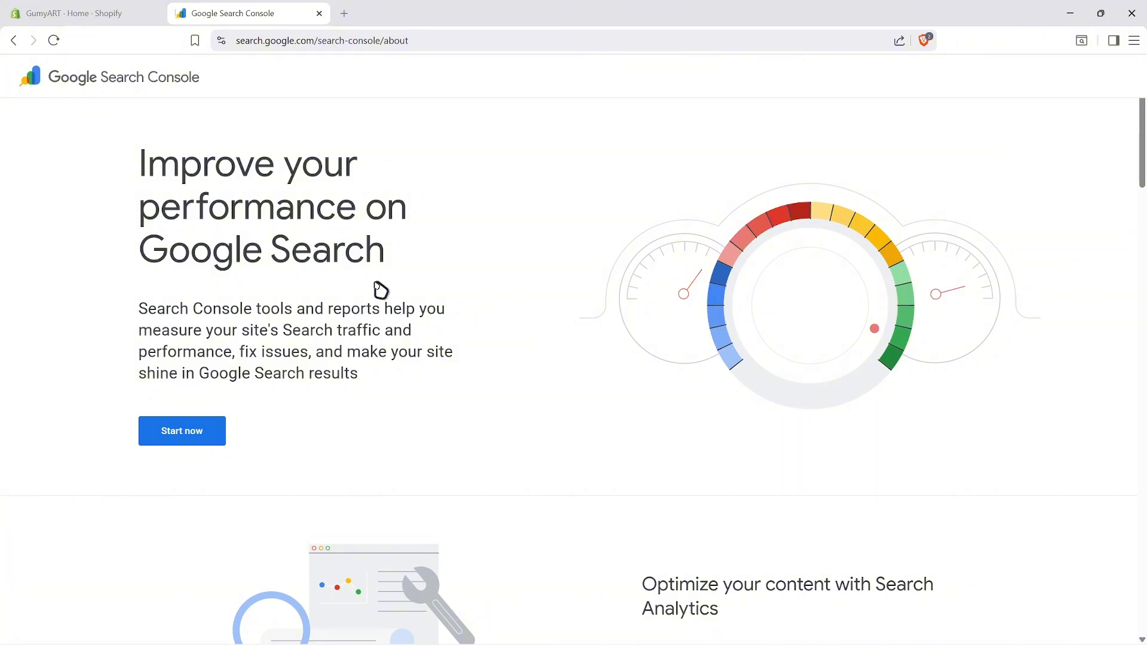
pyautogui.click(182, 440)
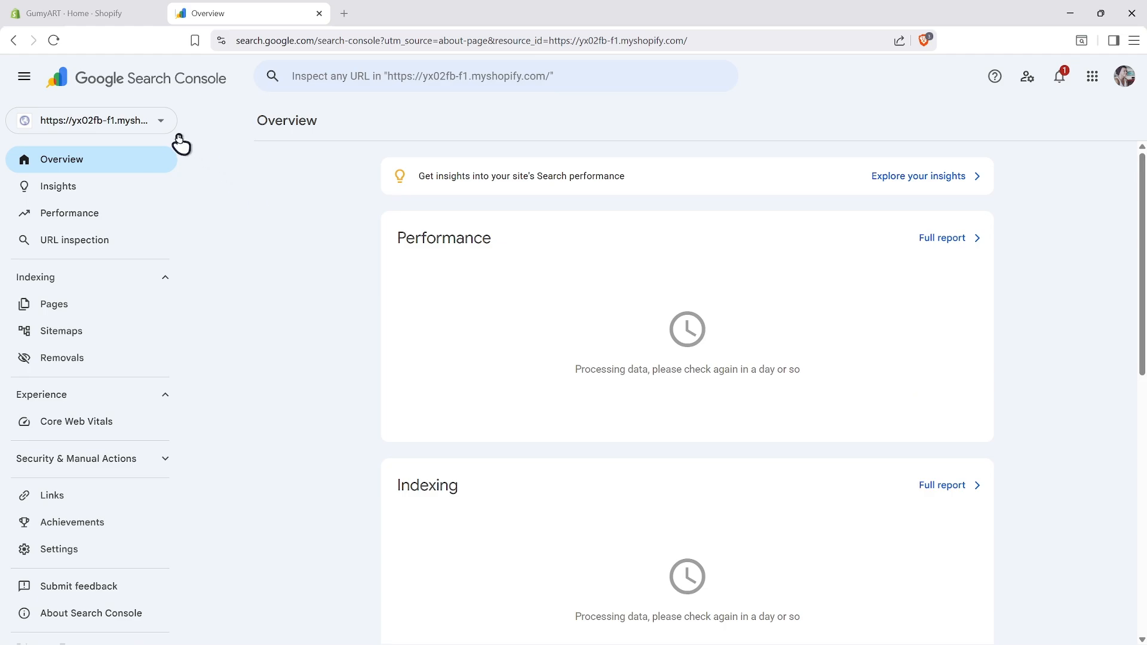
pyautogui.click(162, 123)
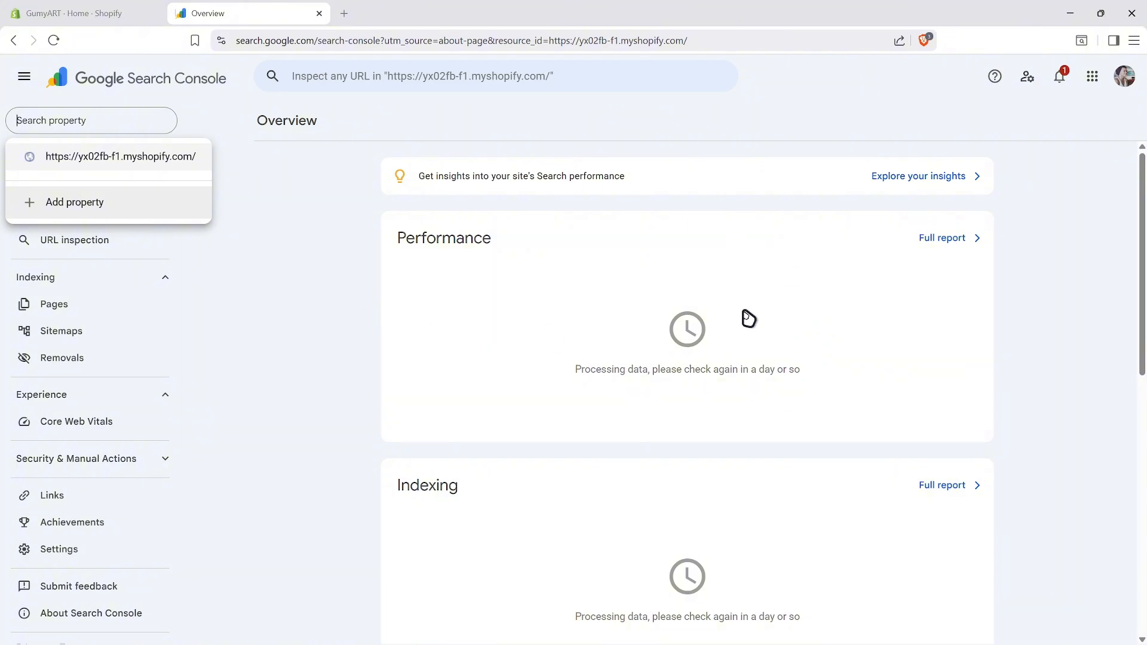
pyautogui.click(150, 201)
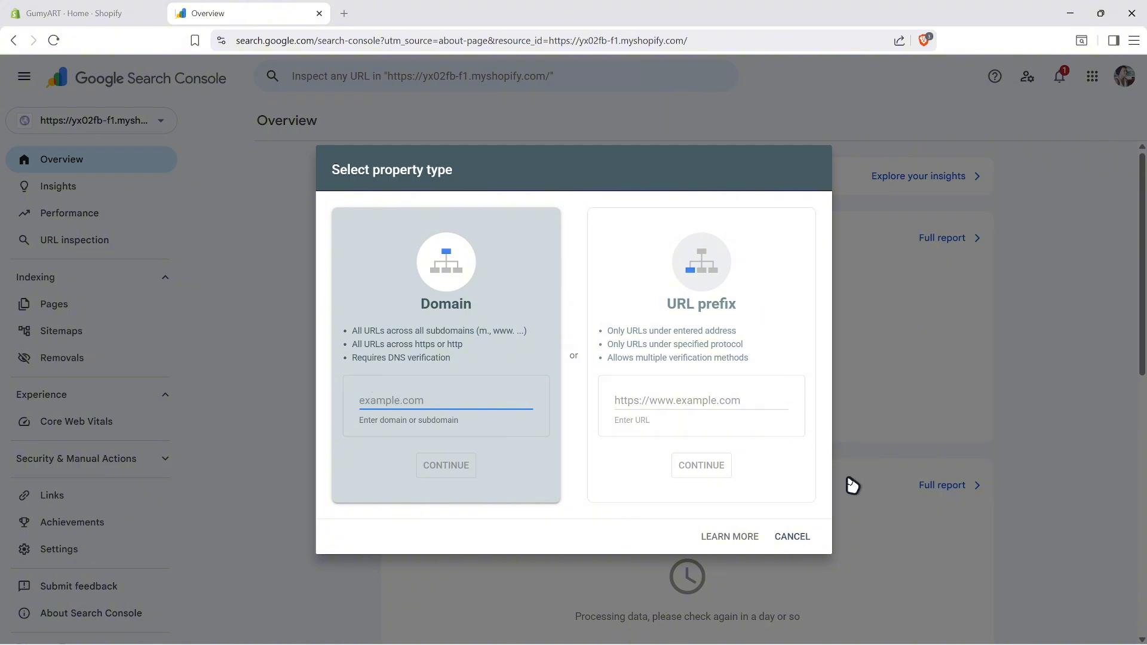
# - Switch to the Shopify admin, view the live storefront from Online Store, and copy its web address
pyautogui.click(57, 9)
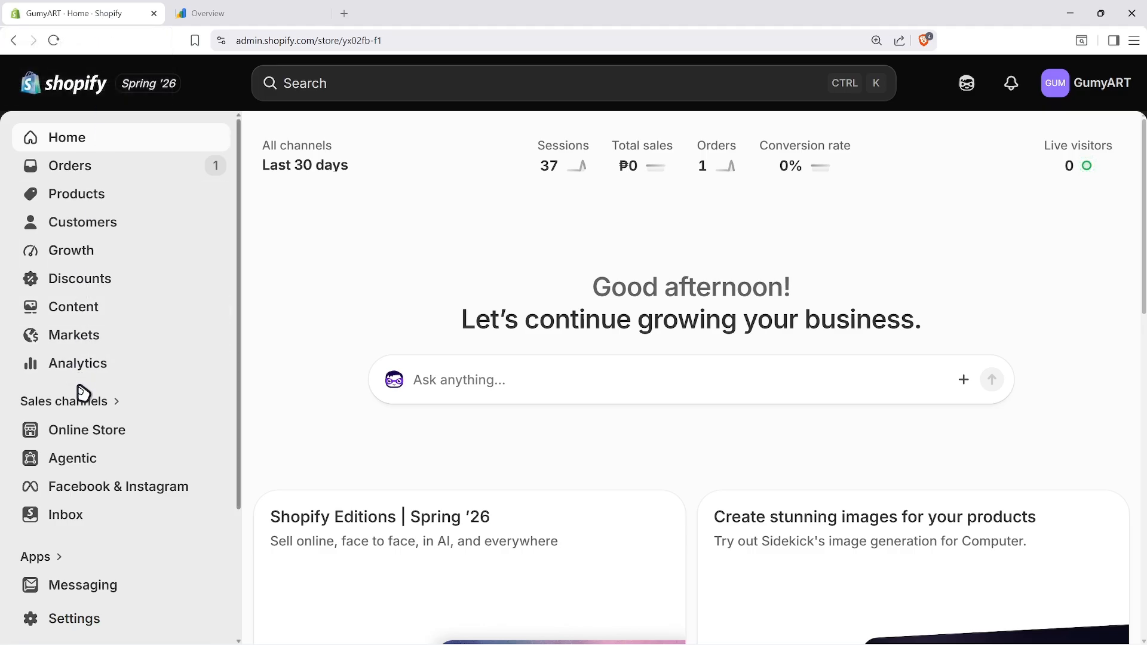
pyautogui.click(123, 439)
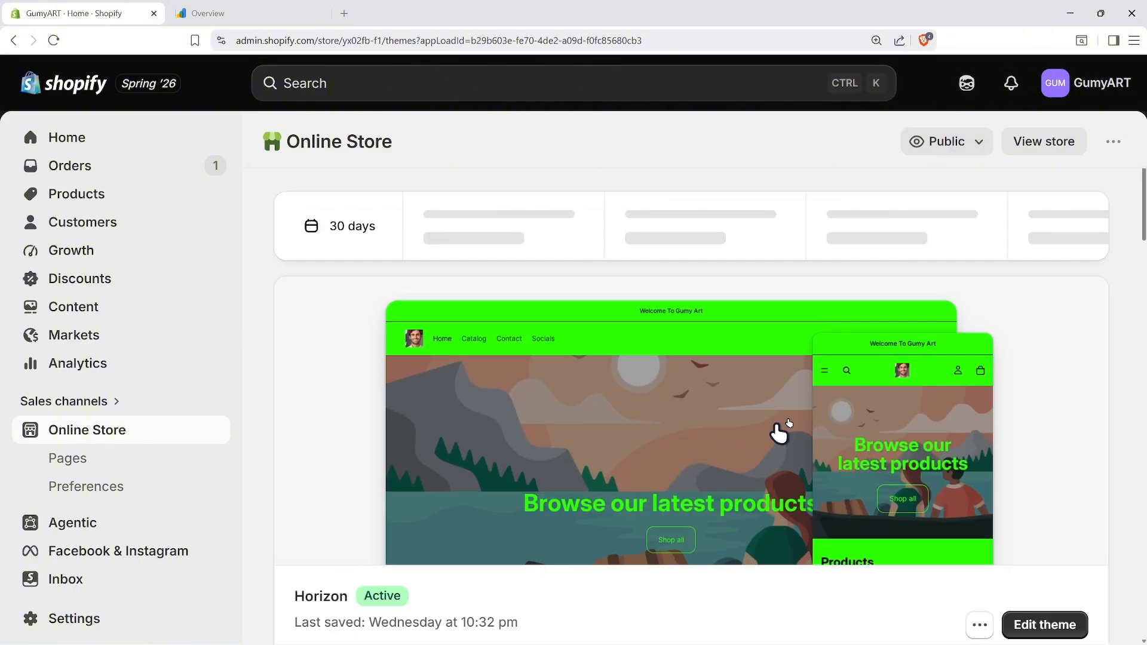
pyautogui.scroll(-2, 896, 327)
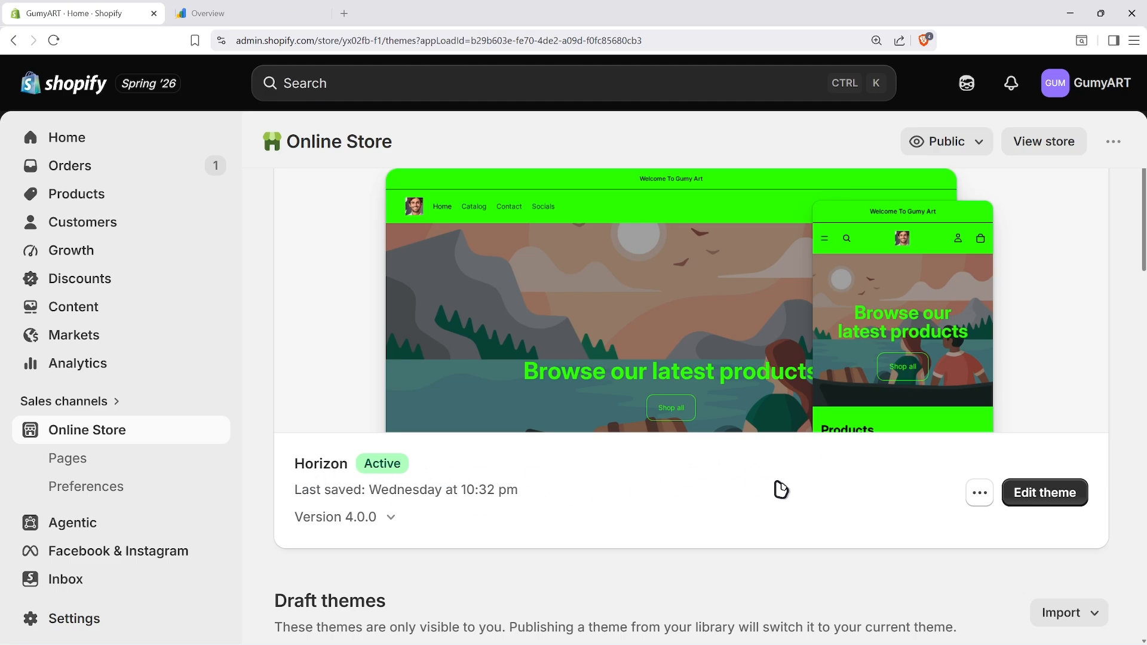
pyautogui.scroll(2, 757, 506)
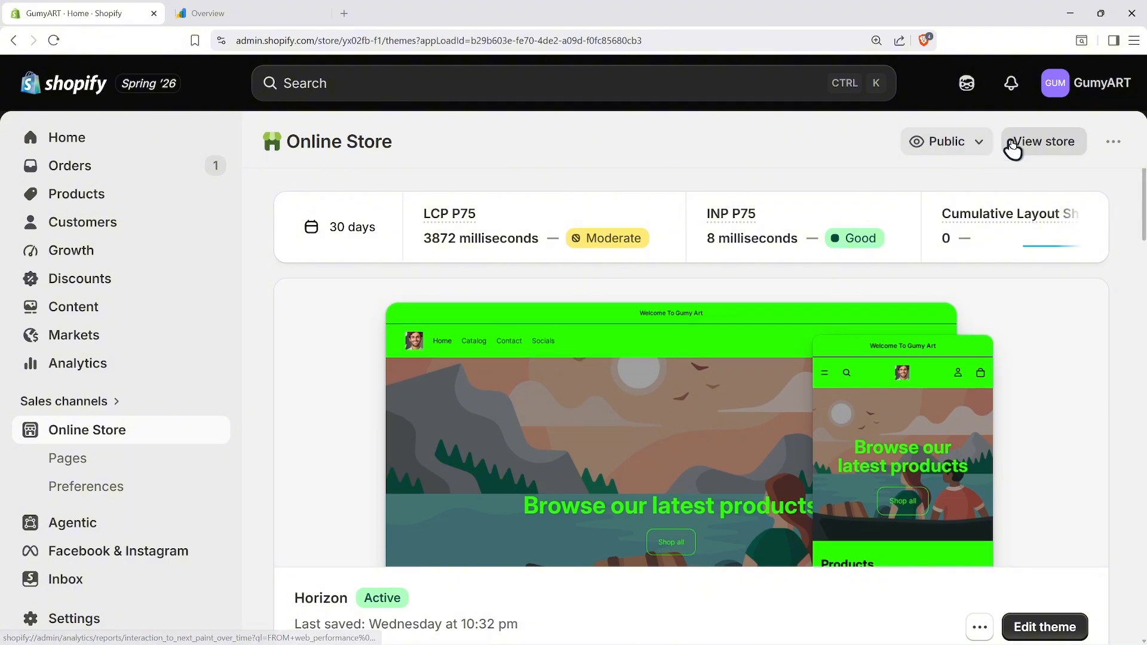
pyautogui.click(1053, 146)
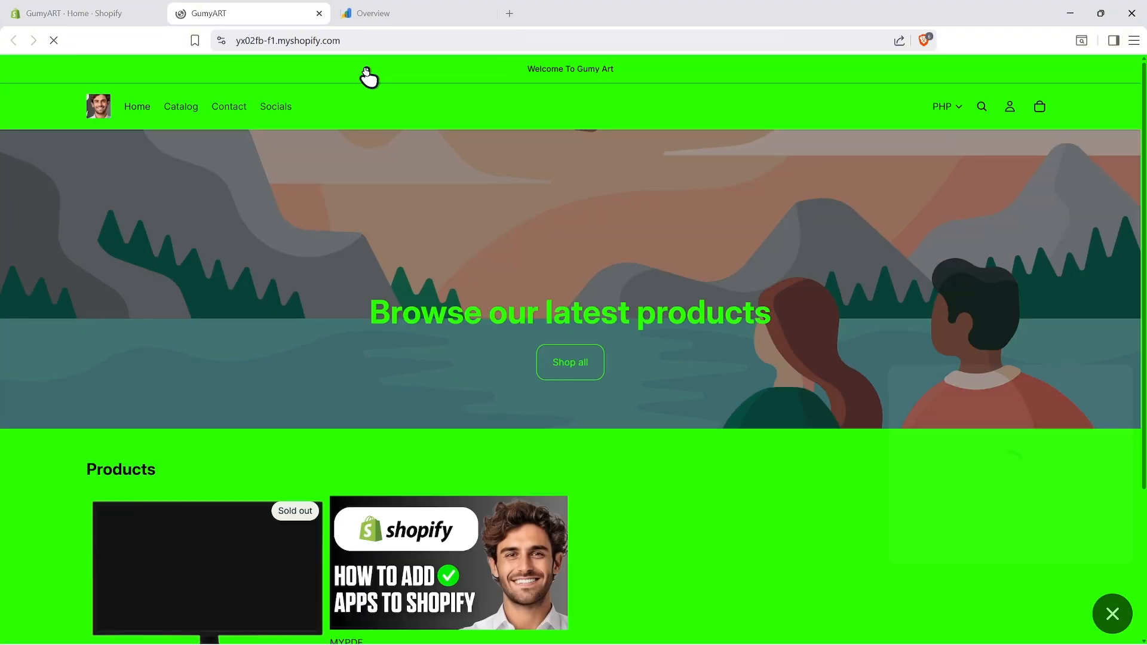
pyautogui.click(363, 40)
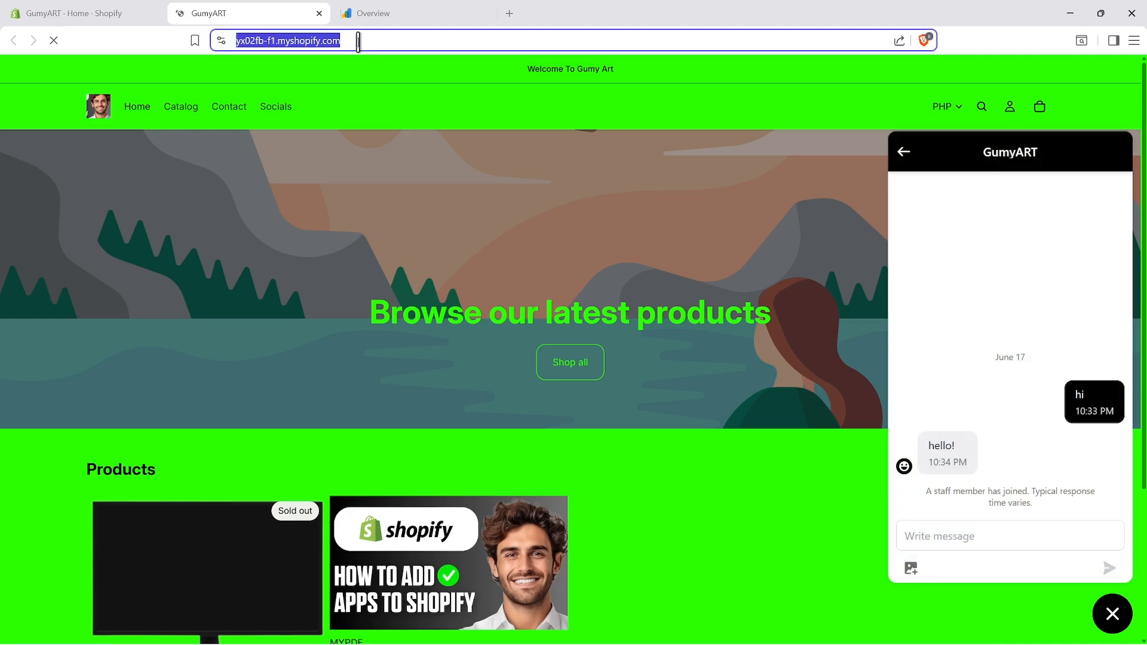
pyautogui.click(374, 41)
pyautogui.hotkey('ctrl', 'a')
pyautogui.hotkey('ctrl', 'c')
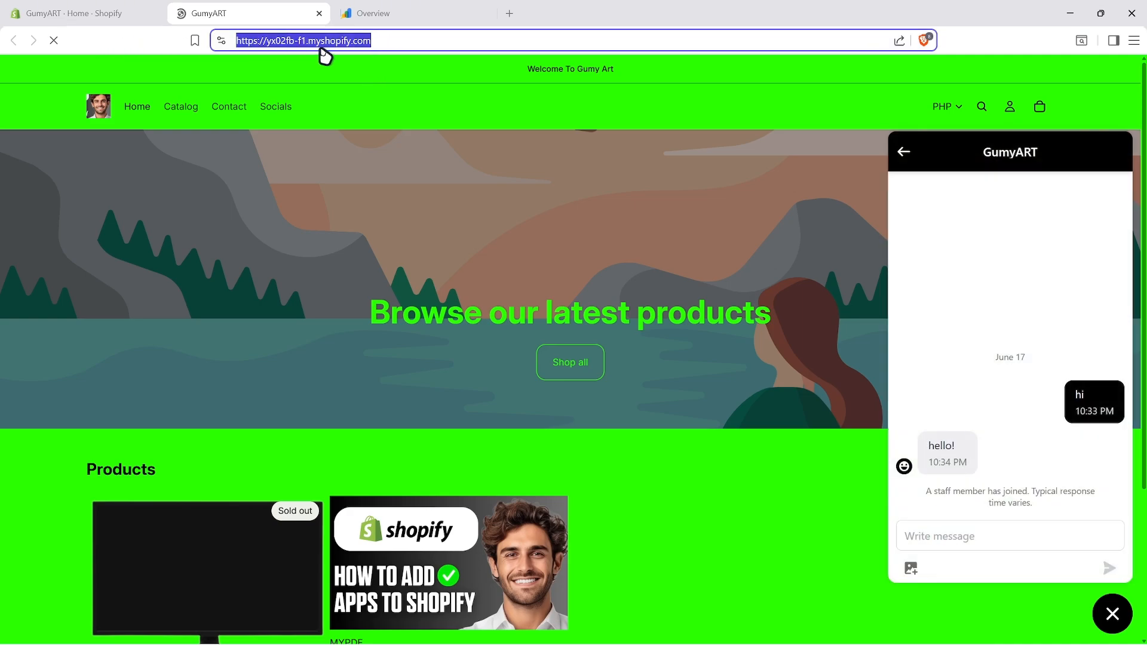
pyautogui.click(431, 17)
pyautogui.click(661, 402)
pyautogui.hotkey('ctrl', 'v')
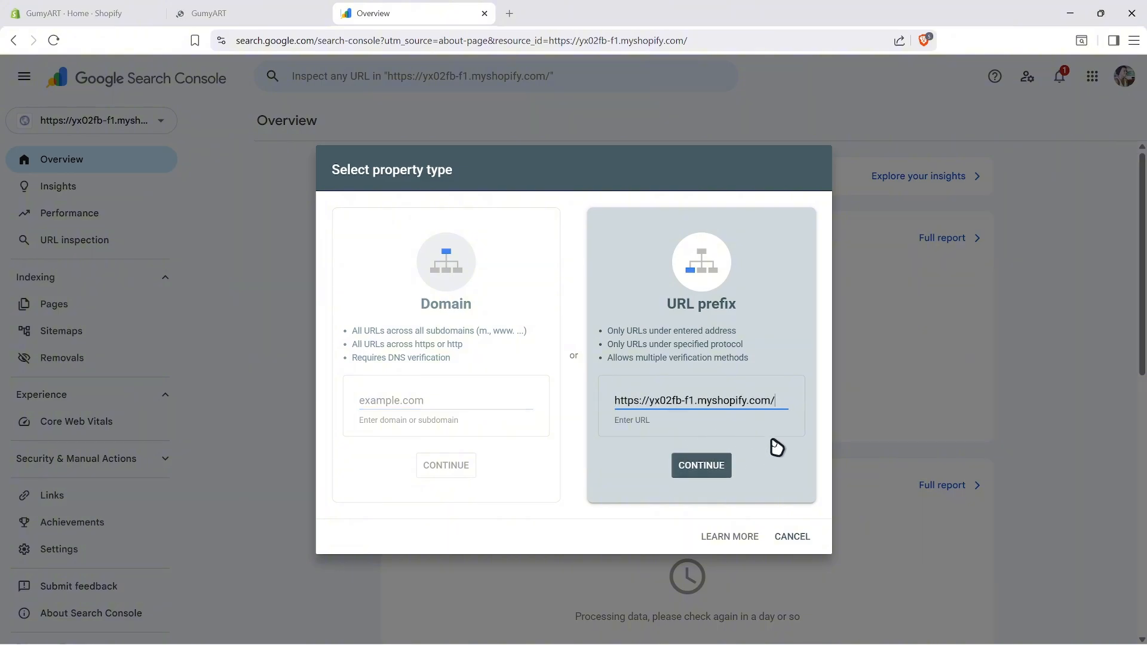
pyautogui.click(701, 469)
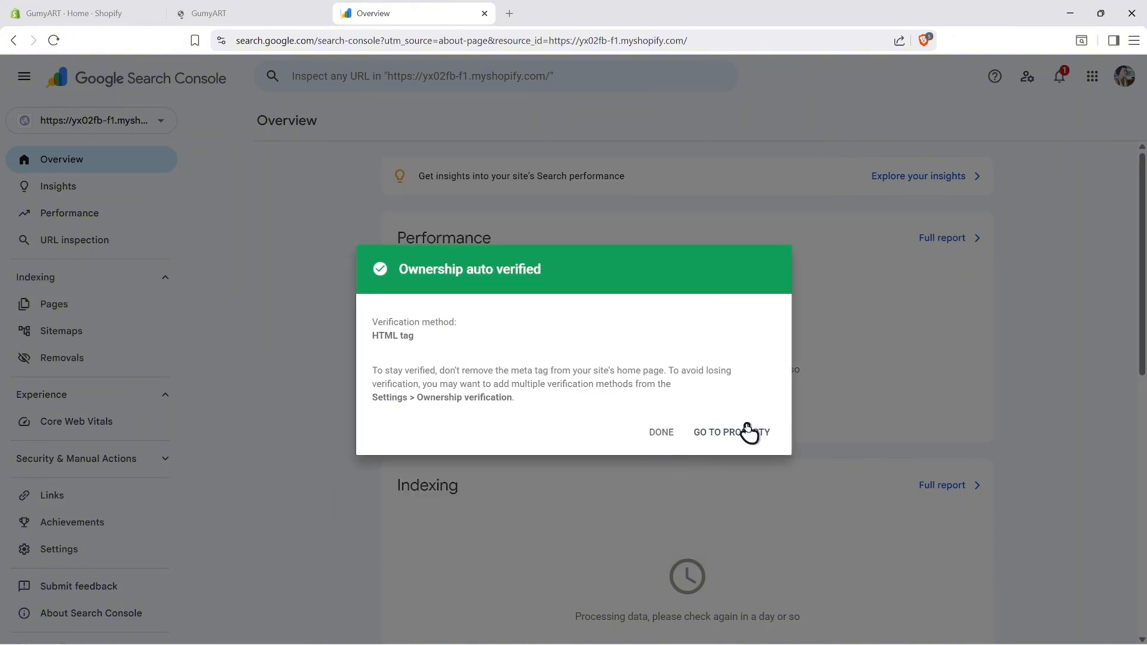
pyautogui.click(741, 441)
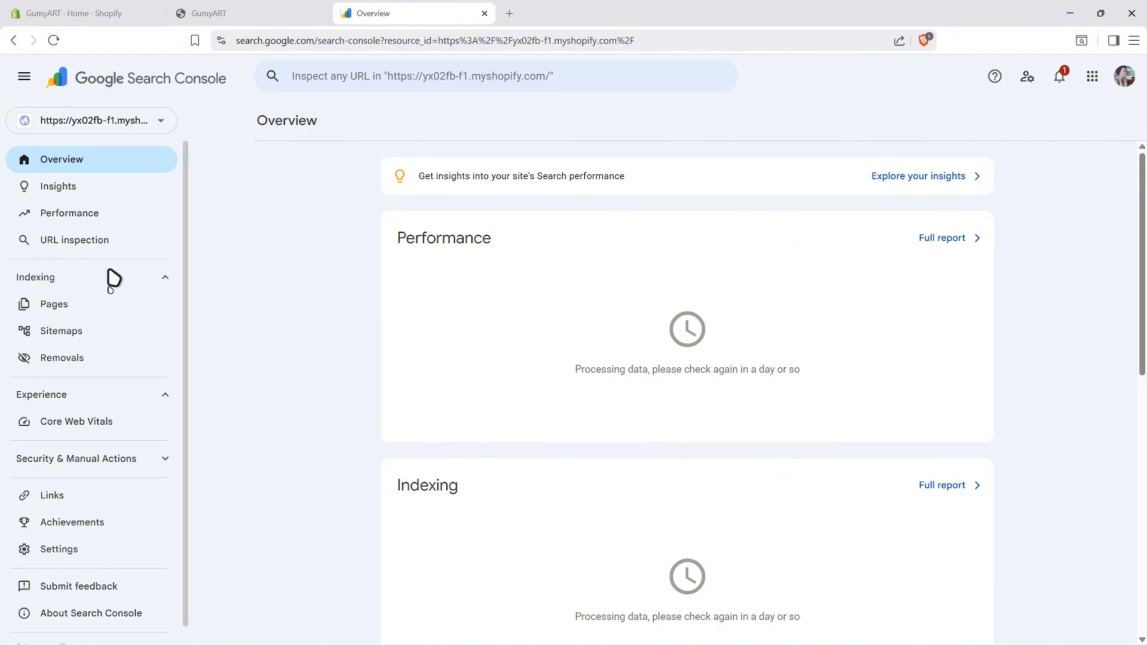
# - Review the property's Manual actions and Security issues reports, and dismiss the Manual actions tip
pyautogui.click(171, 461)
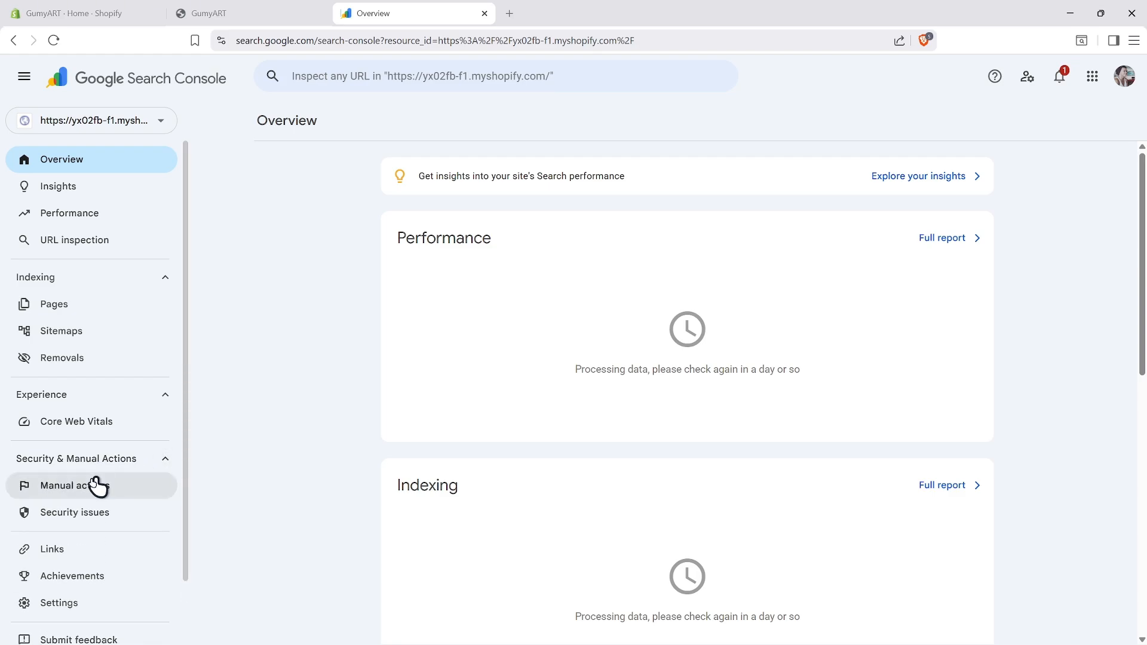
pyautogui.click(94, 485)
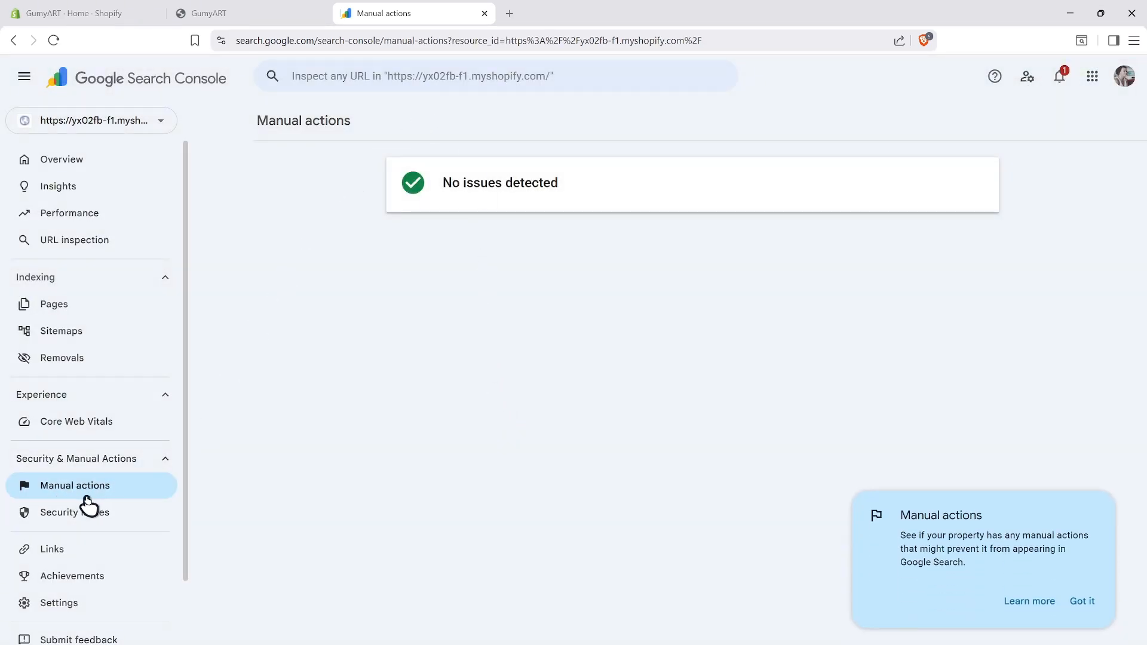
pyautogui.click(107, 515)
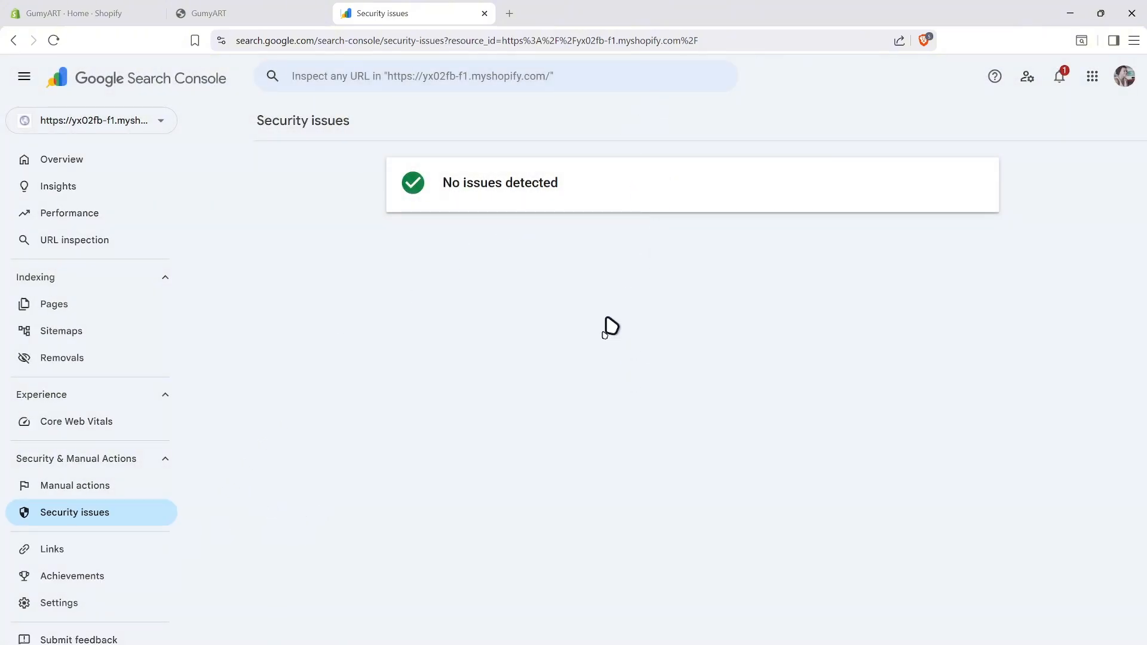
pyautogui.click(100, 487)
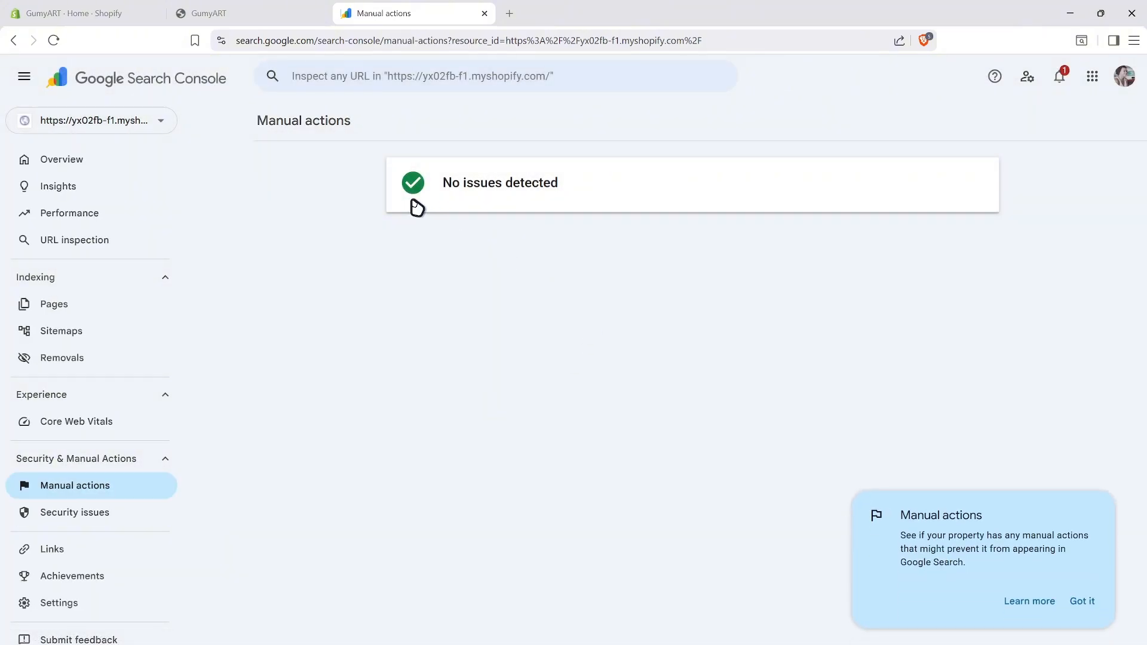
pyautogui.click(1082, 600)
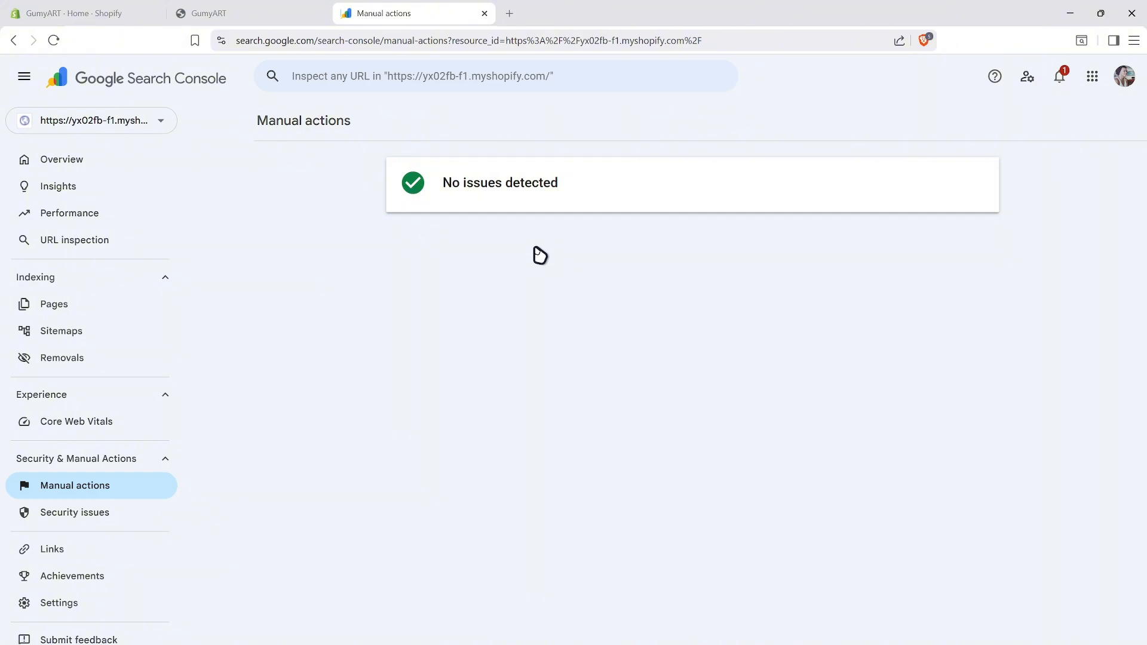
# - Switch to the Shopify admin, edit the Horizon theme's code, and open theme.liquid from the layout folder
pyautogui.click(95, 15)
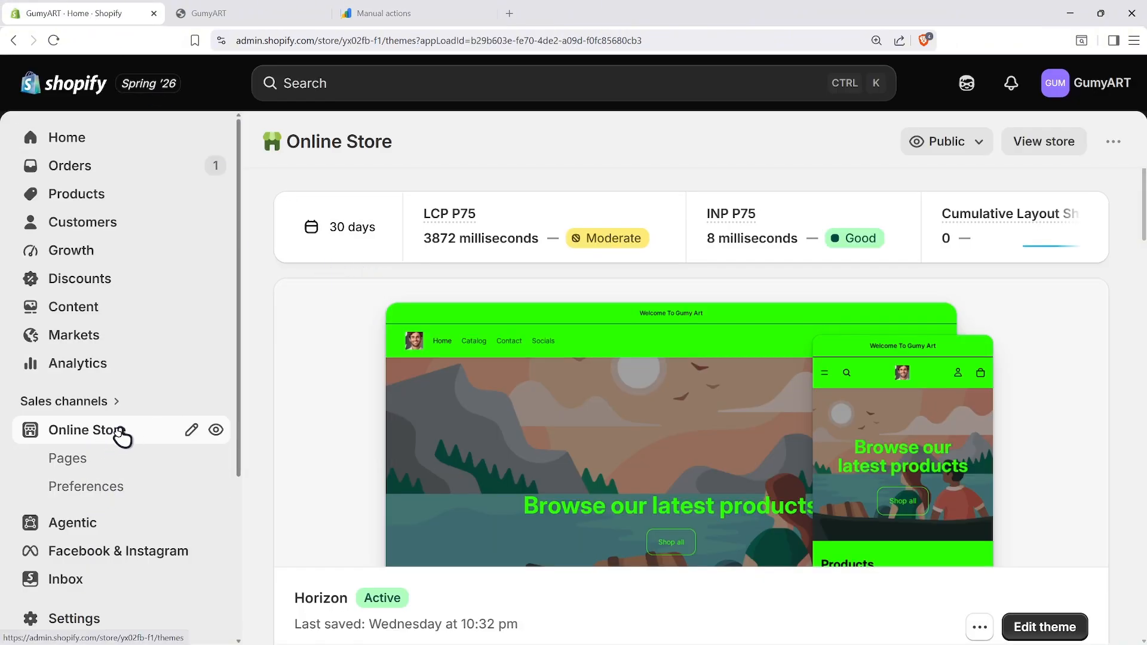
pyautogui.scroll(-1, 1009, 348)
pyautogui.scroll(-1, 1008, 348)
pyautogui.click(978, 499)
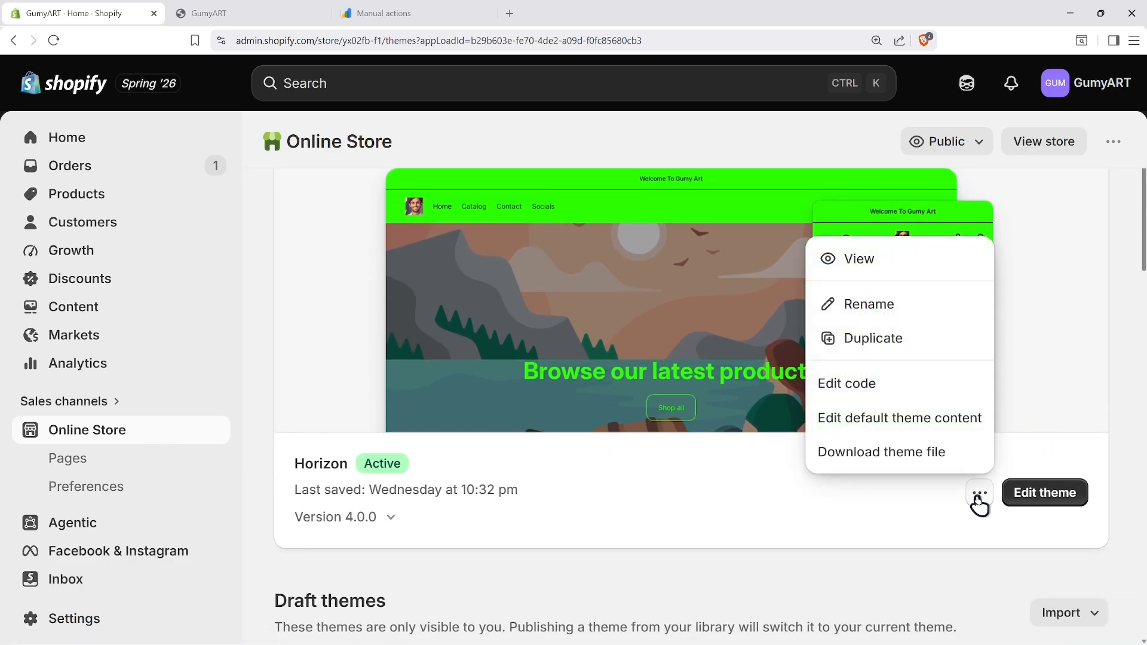
pyautogui.click(871, 386)
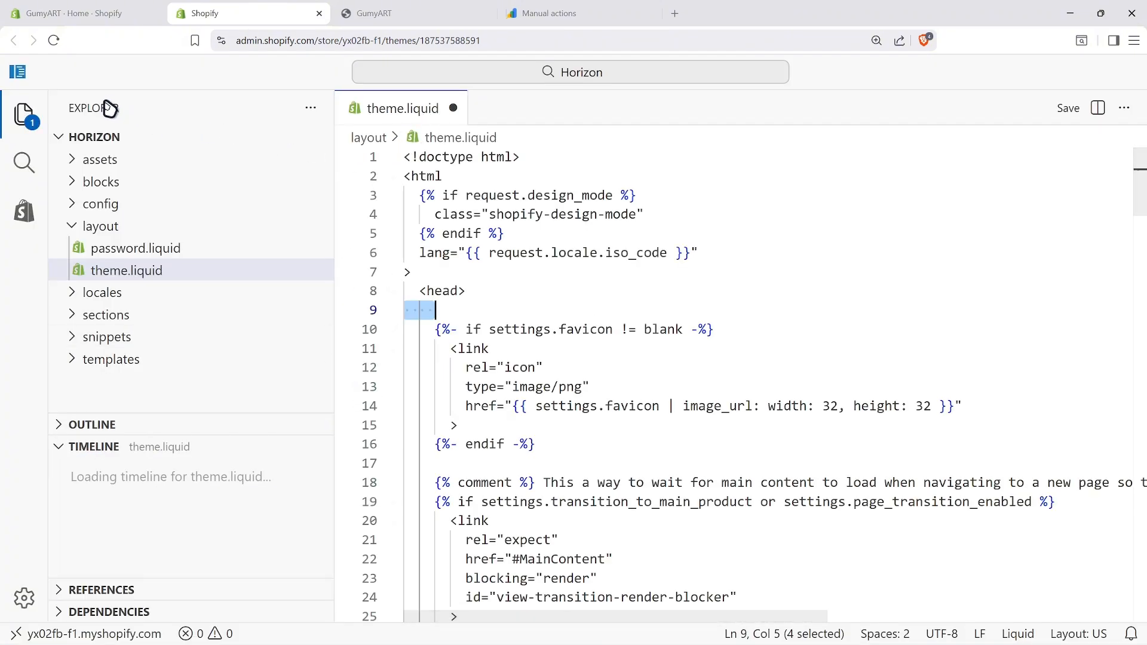
pyautogui.click(76, 233)
pyautogui.click(127, 275)
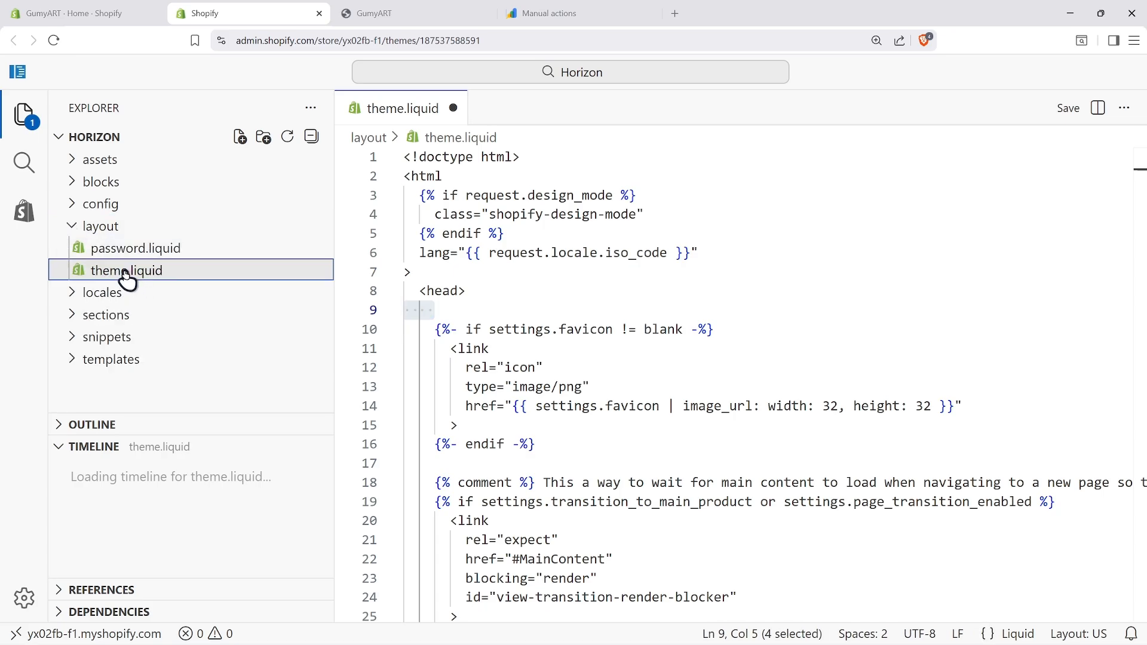
# - Place the text cursor on the blank line directly below the opening <head> tag in theme.liquid
pyautogui.click(476, 296)
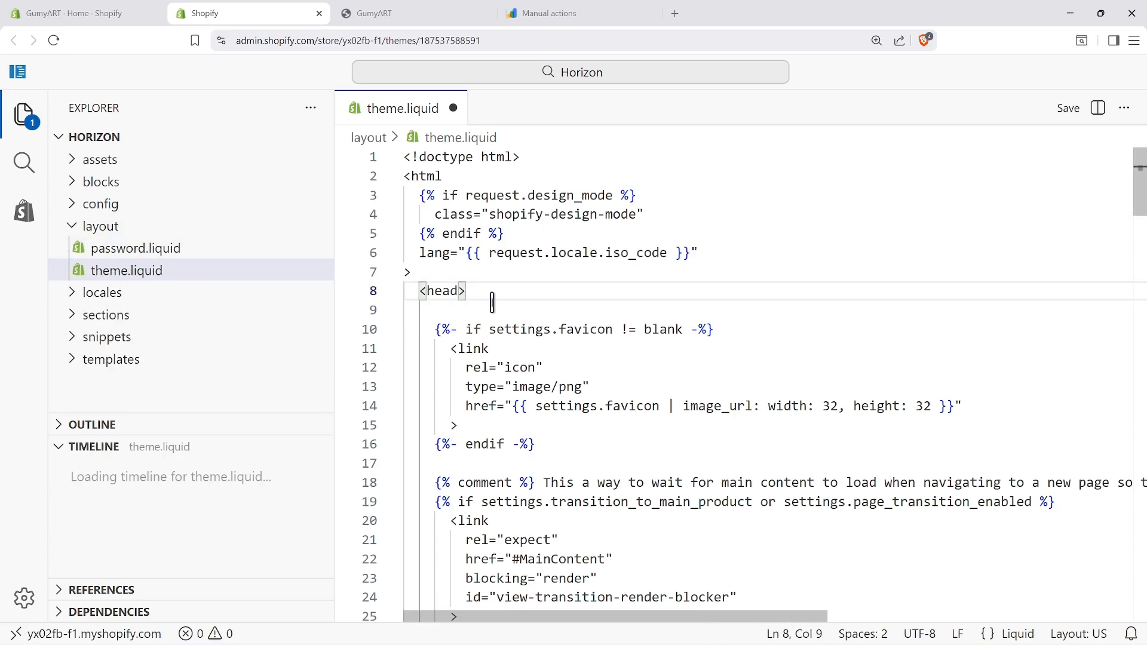
pyautogui.click(476, 310)
pyautogui.press('Return')
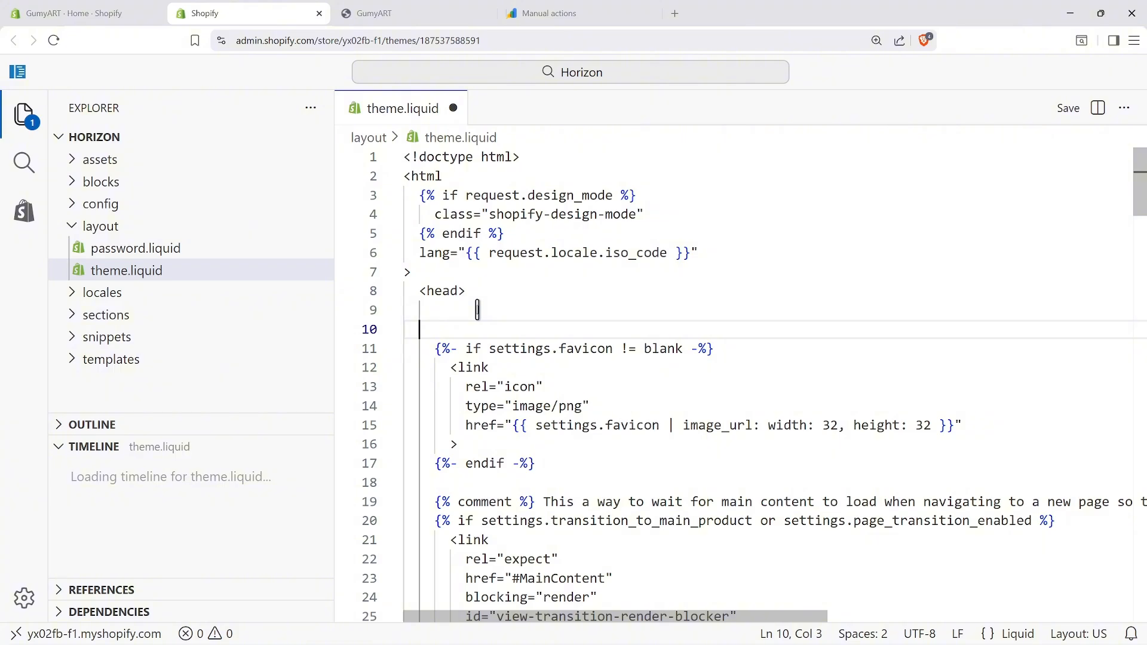
pyautogui.press('BackSpace')
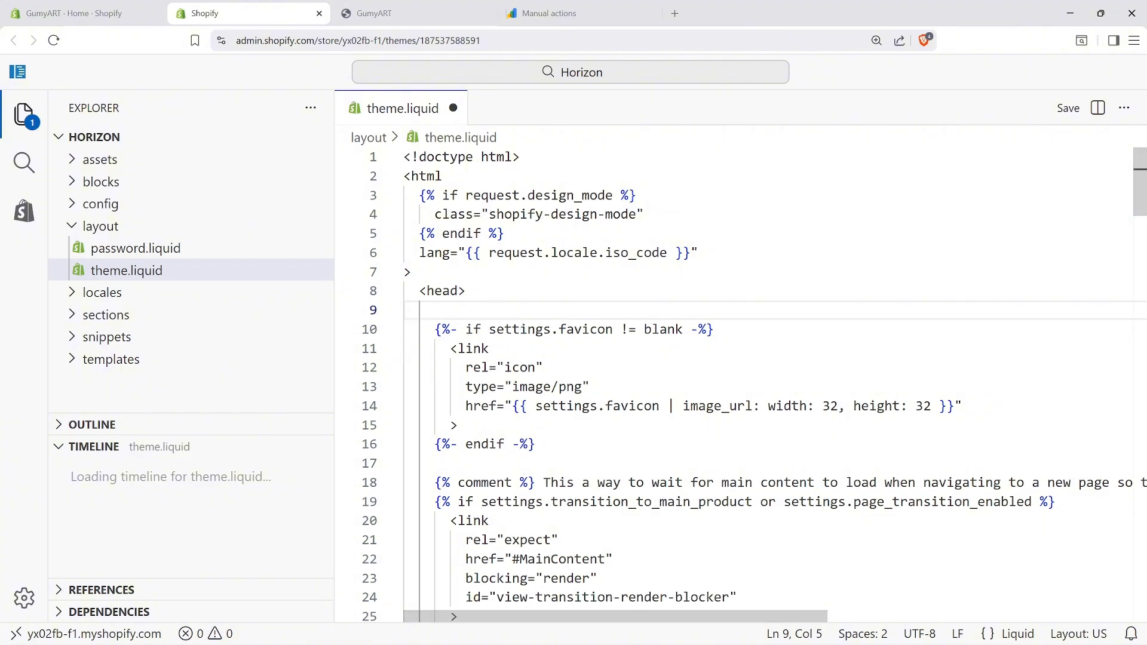
pyautogui.click(537, 18)
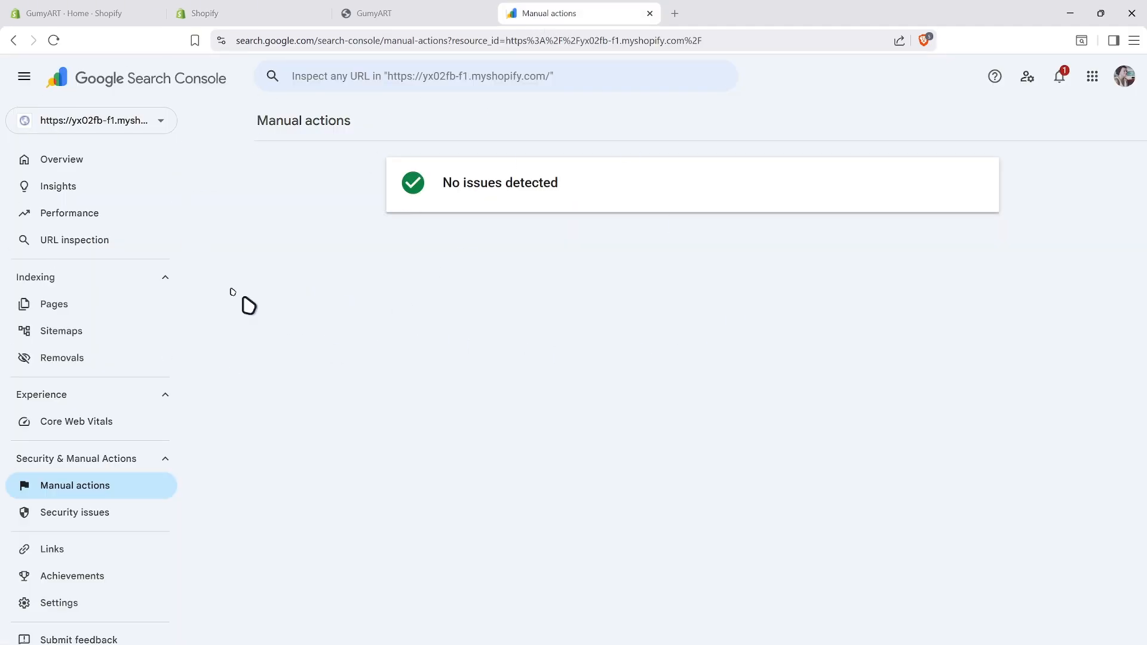
pyautogui.click(204, 13)
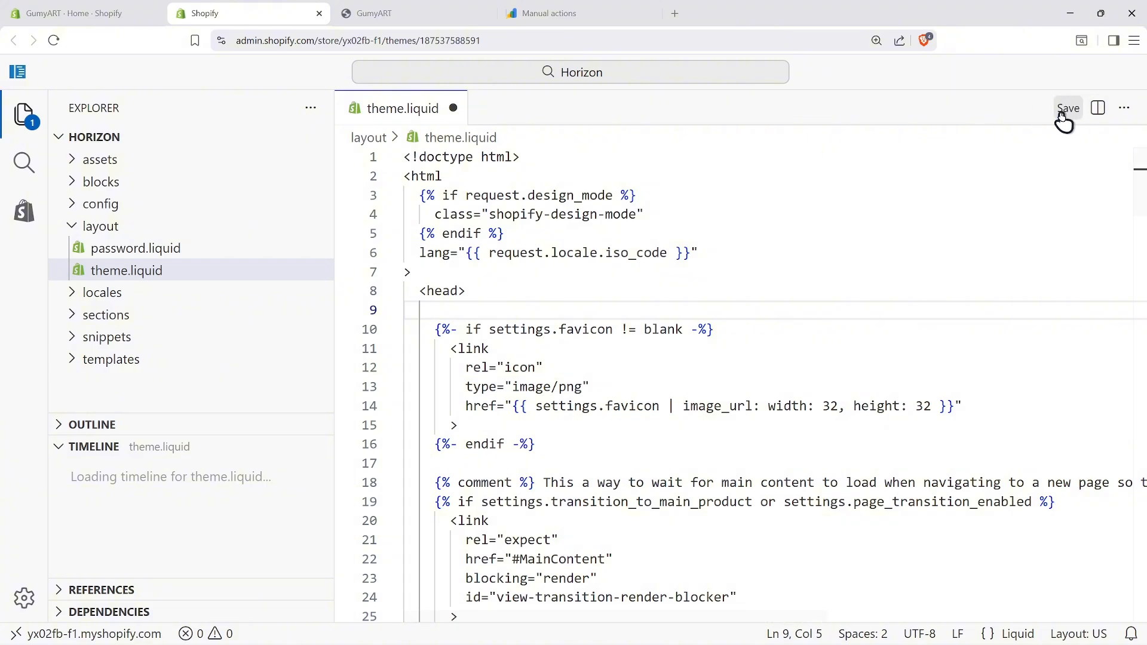
# - Switch to Google Search Console and enter sitemap.xml as the new sitemap URL for the store property, without submitting it
pyautogui.click(549, 13)
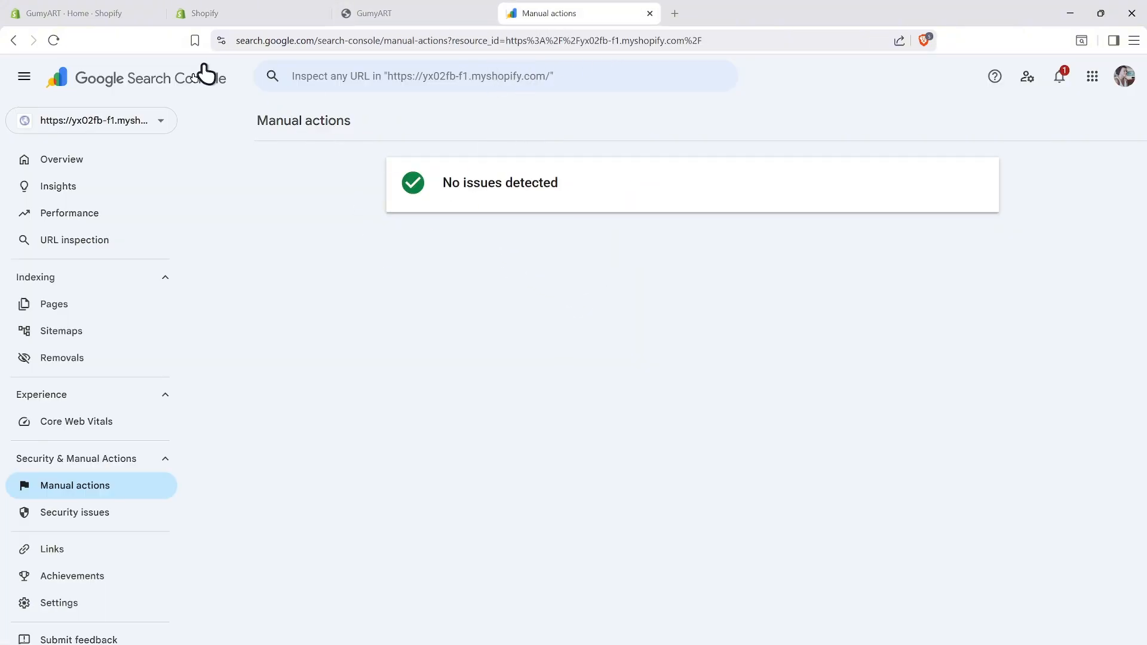
pyautogui.click(56, 332)
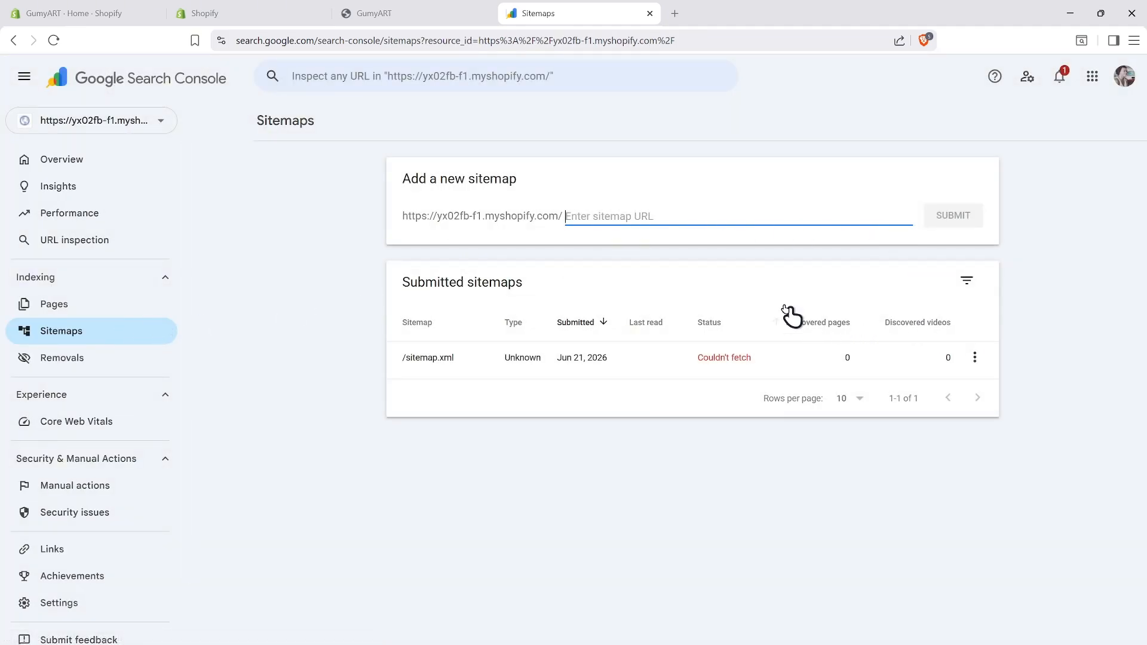
pyautogui.moveTo(402, 216); pyautogui.dragTo(599, 254)
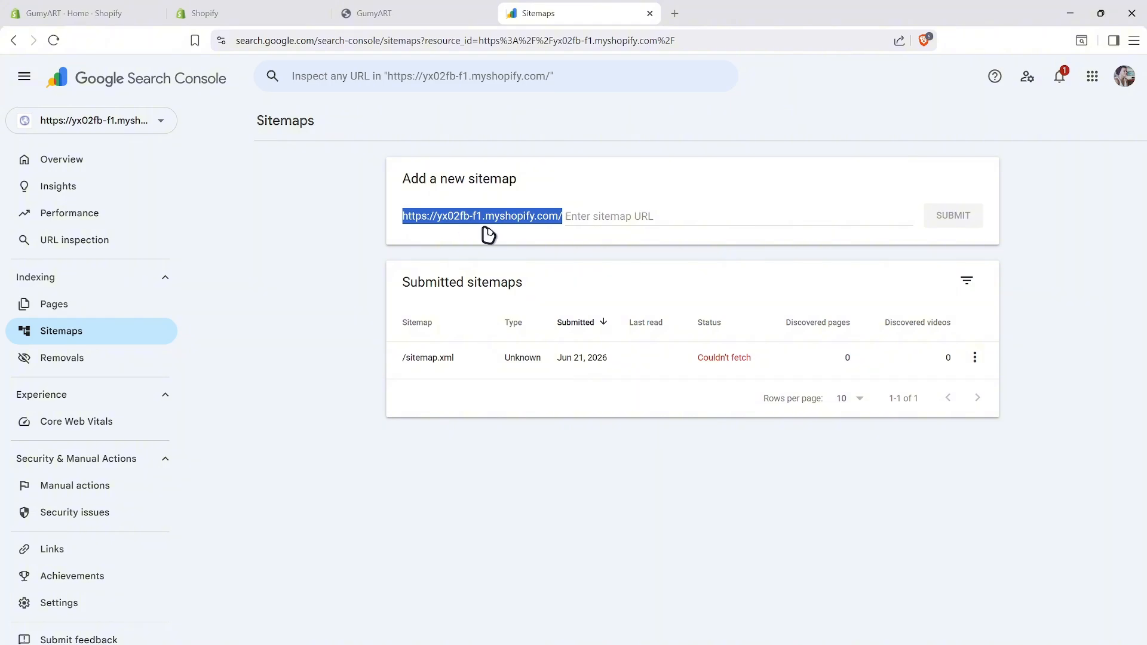
pyautogui.click(591, 216)
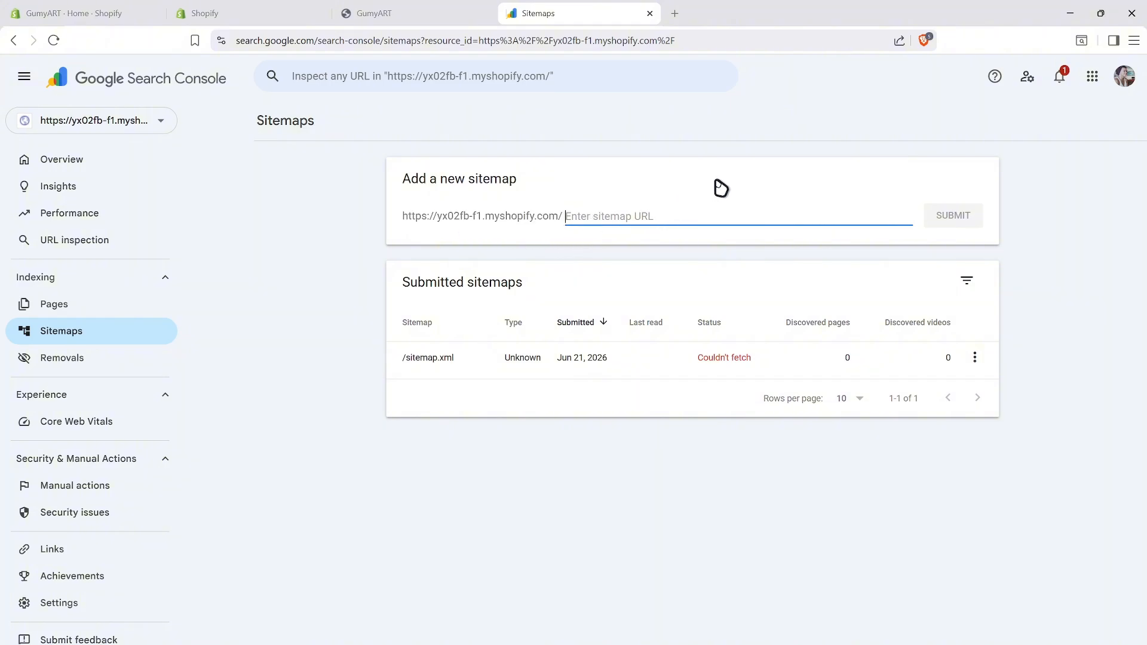
pyautogui.write('sitemap.')
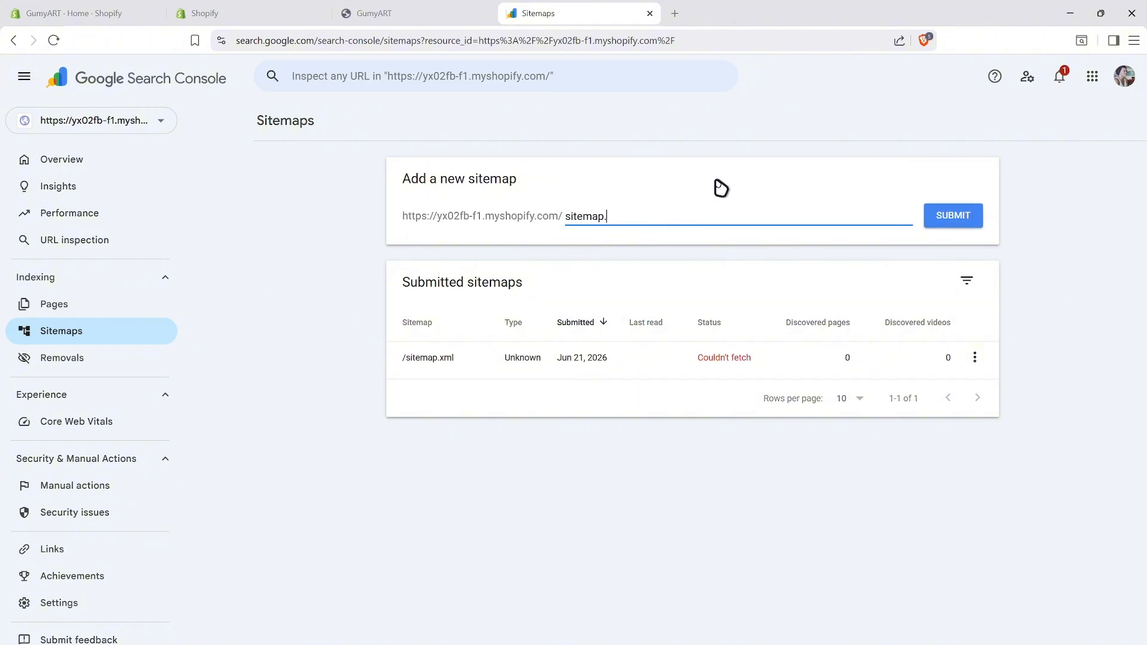
pyautogui.write('xml')
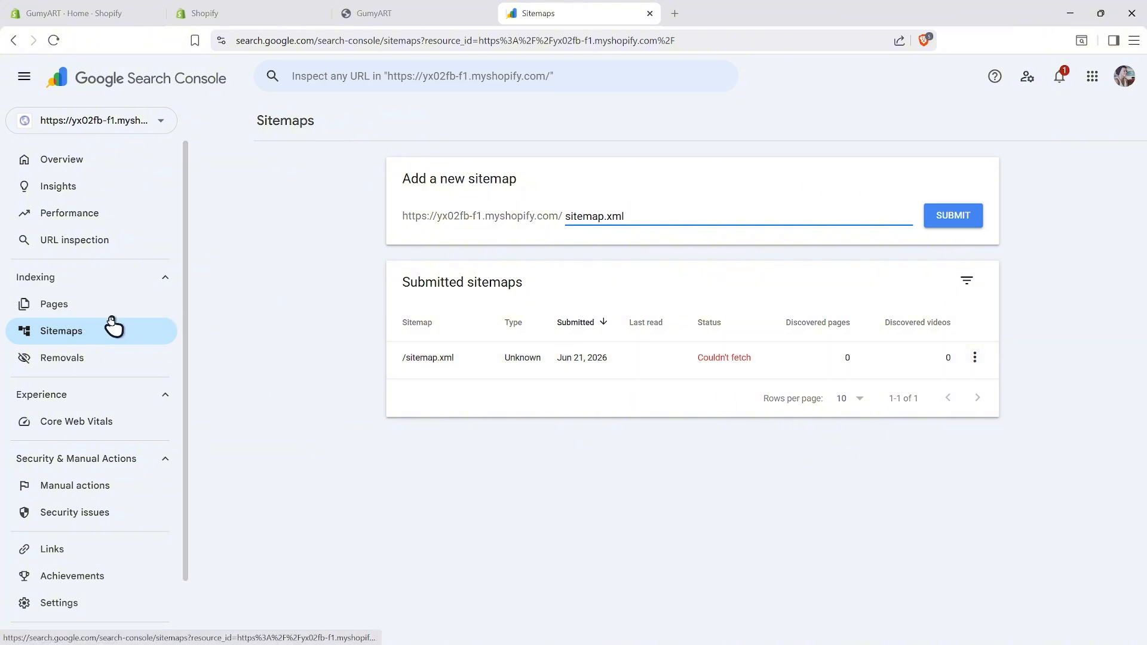
# - Review the property's Page indexing report, including the reasons why pages aren't indexed
pyautogui.click(88, 317)
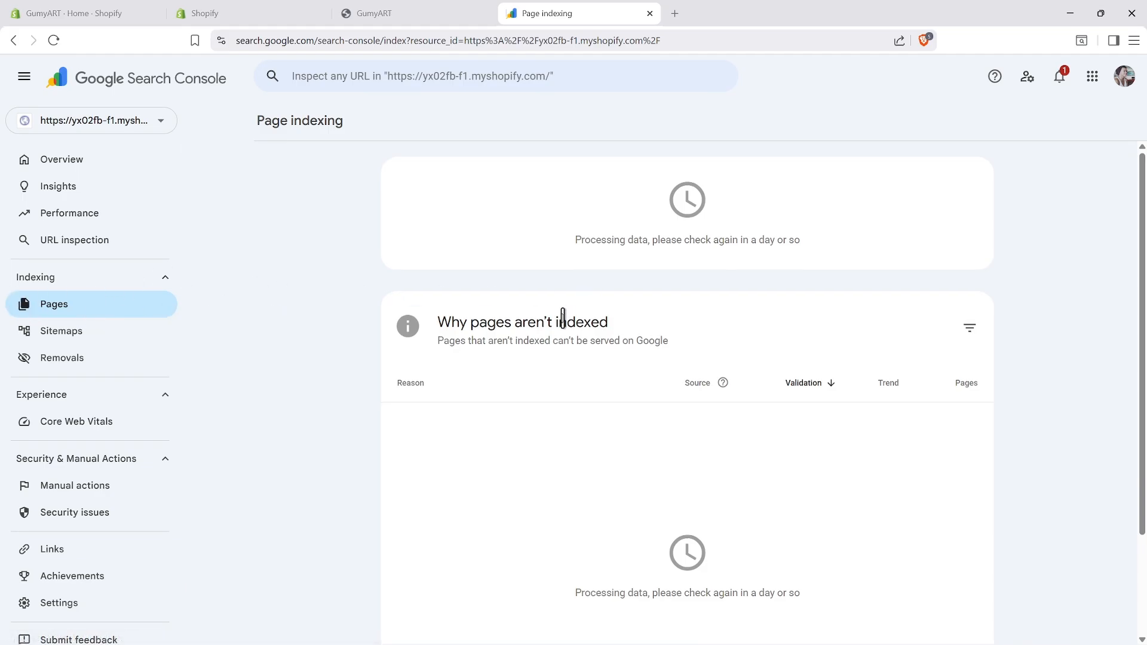
pyautogui.scroll(-2, 597, 358)
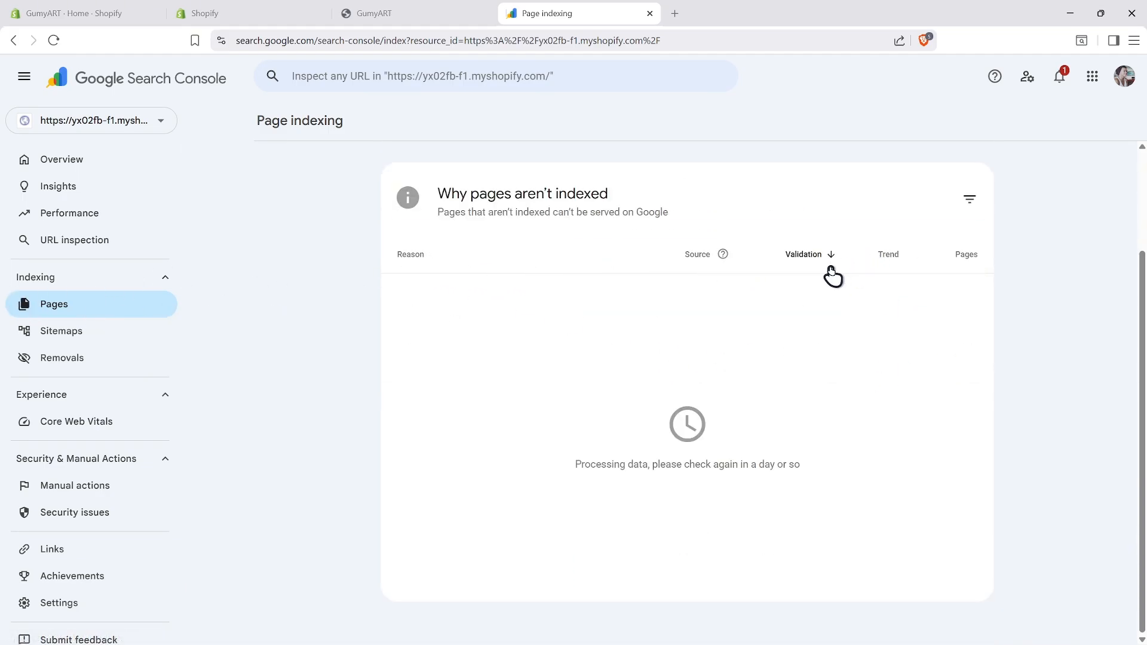